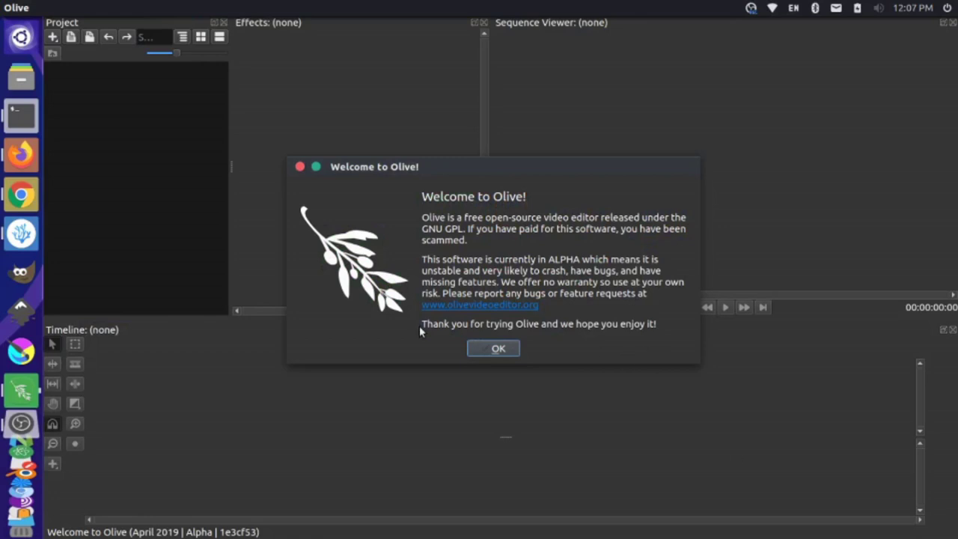
Close the 'Welcome to Olive!' dialog and bring up Firefox's Pixabay stock videos page.
left_click(299, 166)
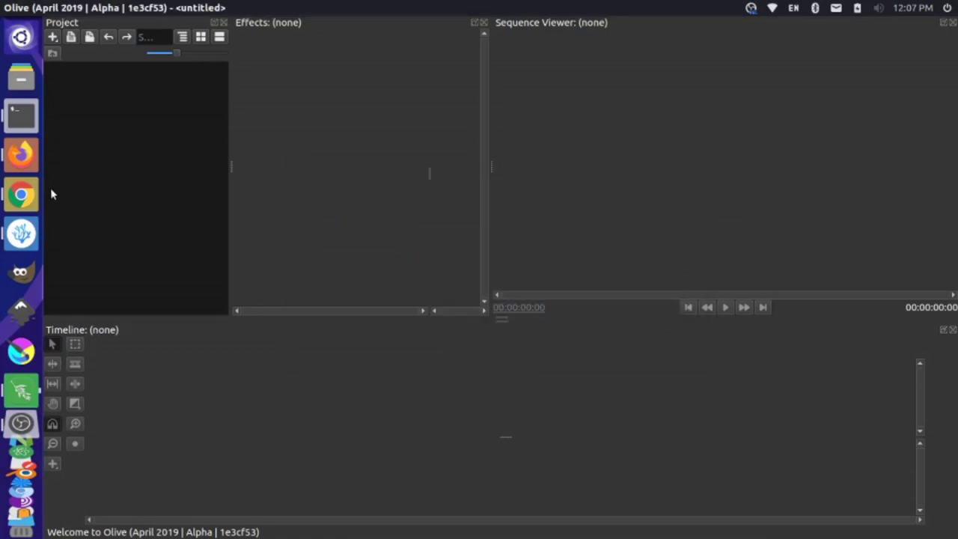
left_click(29, 157)
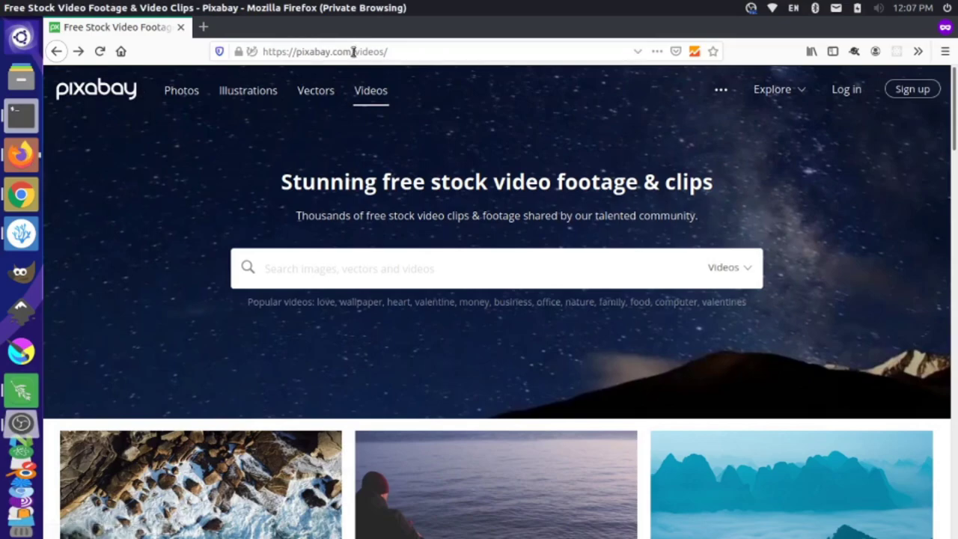
Download Pixabay's 'Running Bridge Mountains Men' video as a 2560×1440 MP4 file.
left_click_drag(354, 51, 389, 51)
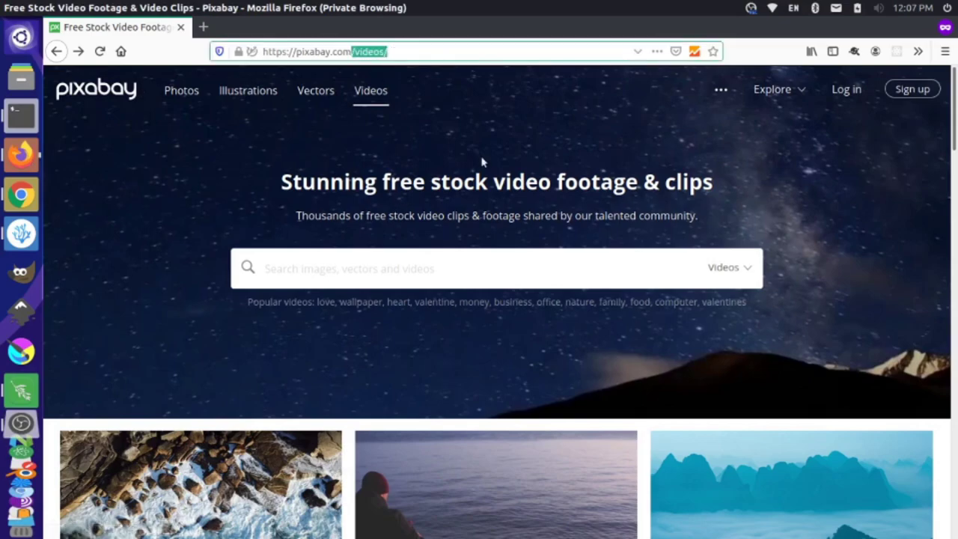
scroll(395, 374, "down", 20)
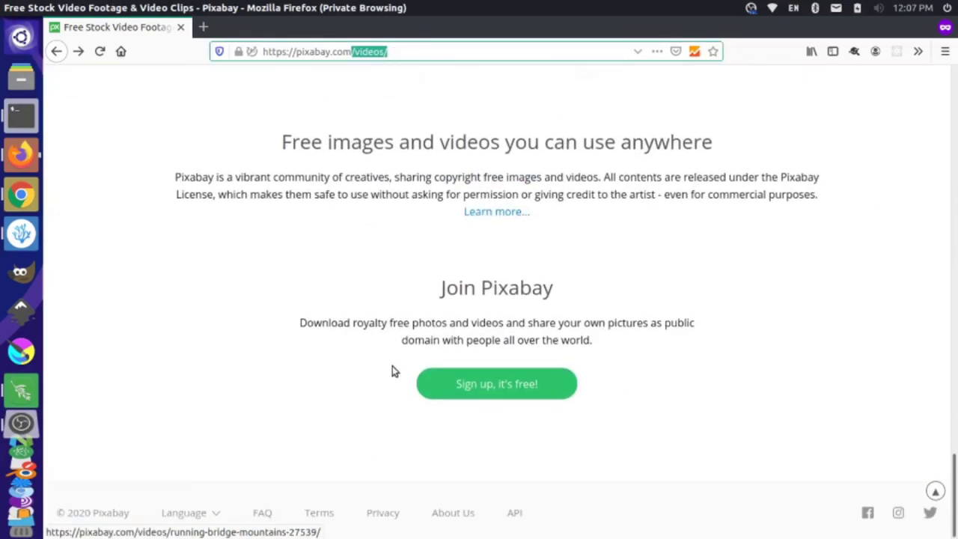
scroll(393, 372, "up", 5)
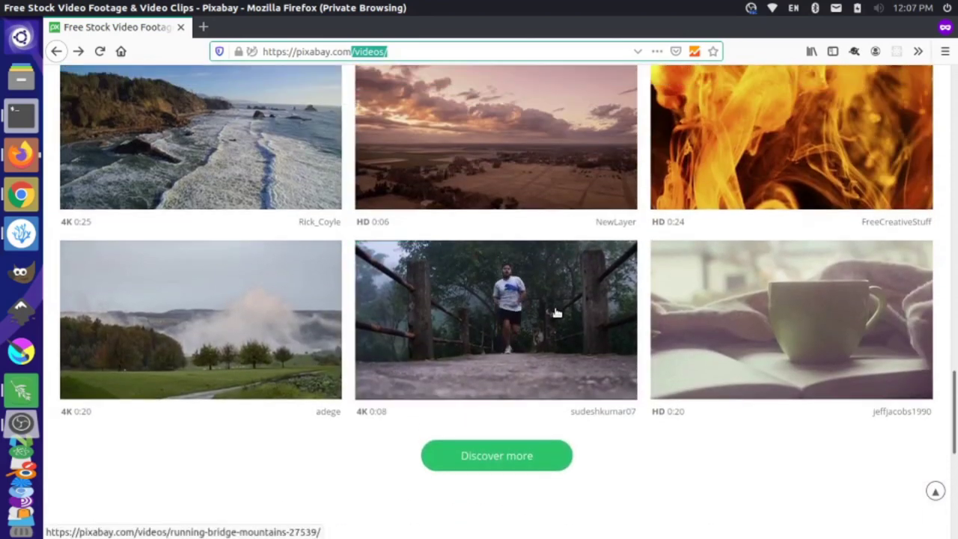
left_click(548, 302)
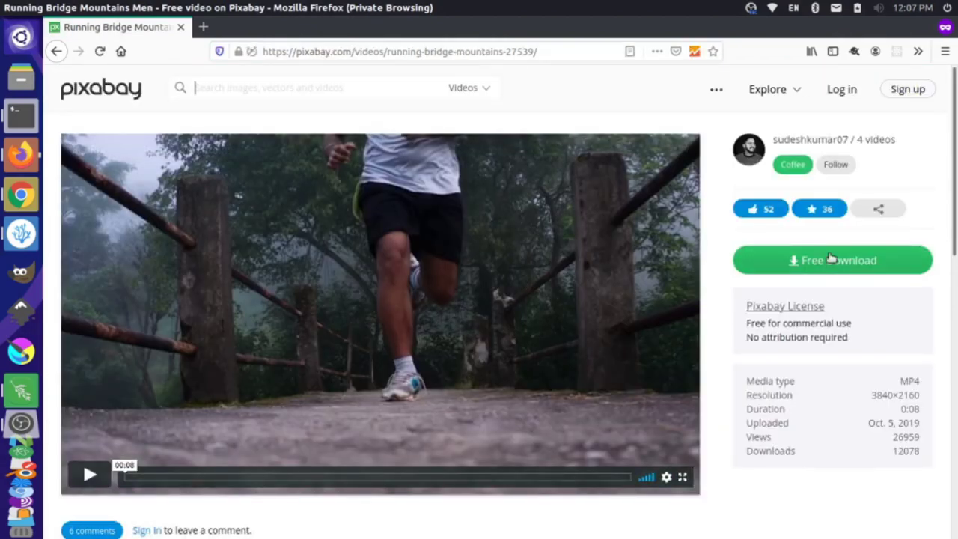
left_click(831, 258)
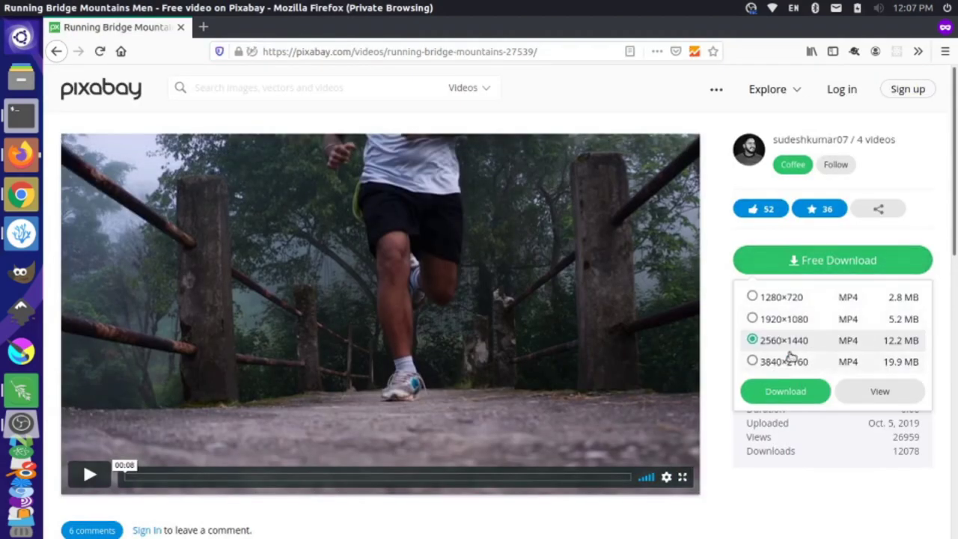
left_click(785, 391)
left_click(626, 378)
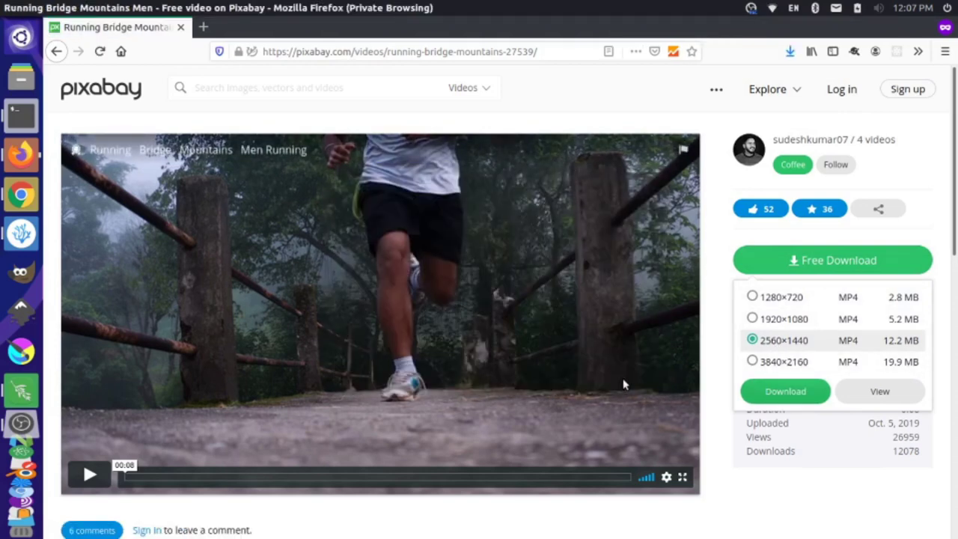
Import Running - 27539.mp4 from the Downloads folder into the Olive project.
key("alt+Tab")
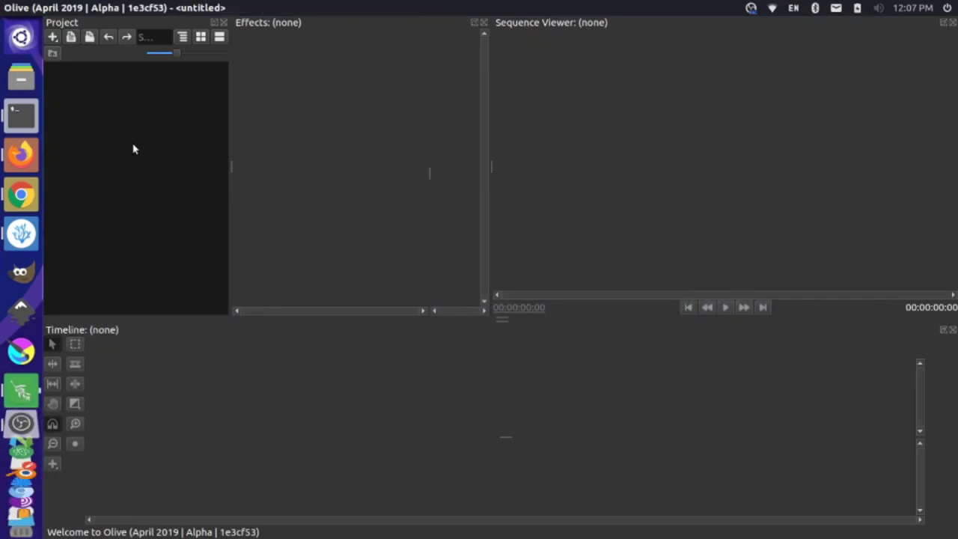
right_click(134, 149)
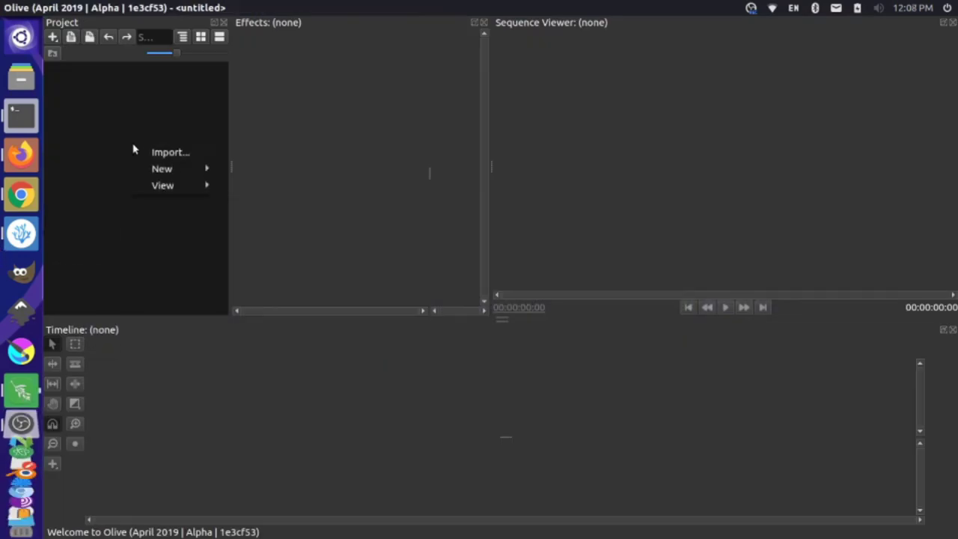
left_click(178, 152)
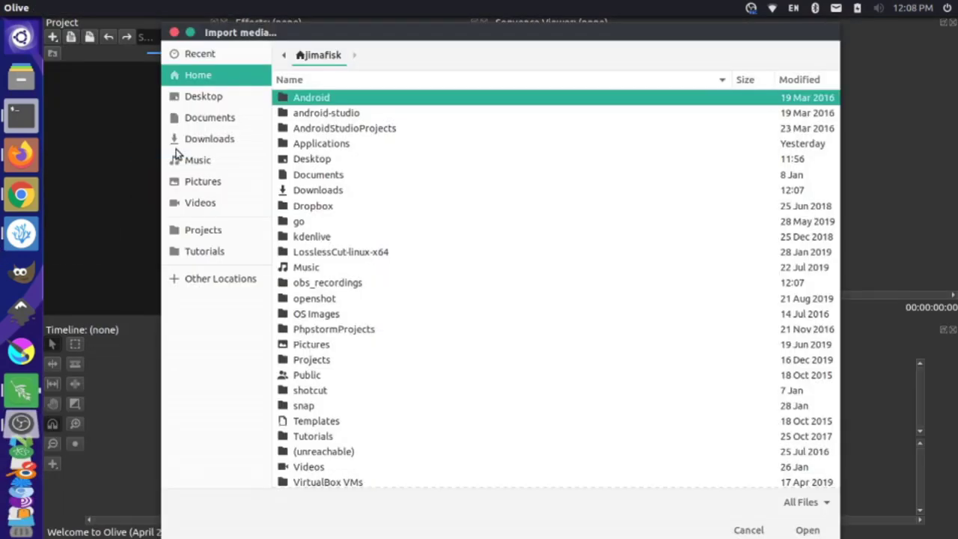
left_click(225, 138)
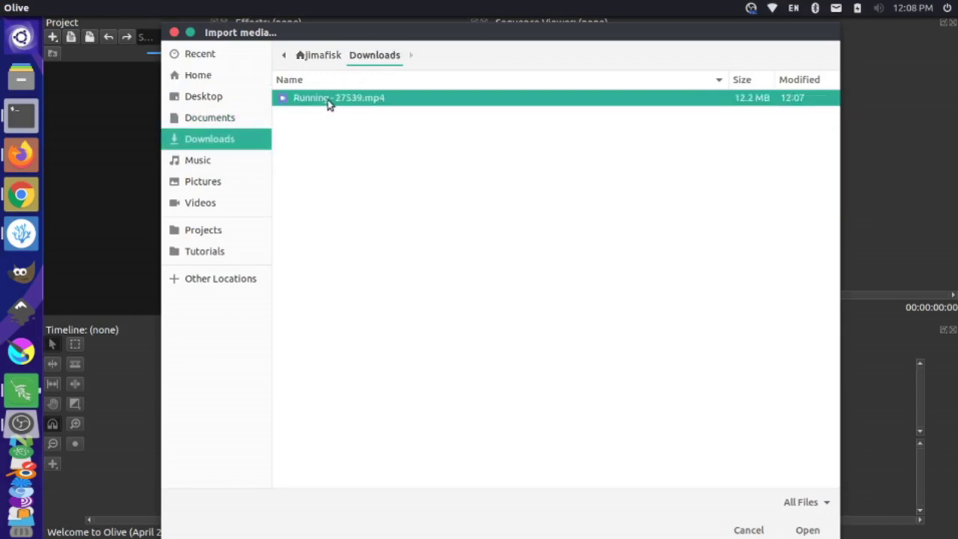
left_click(803, 532)
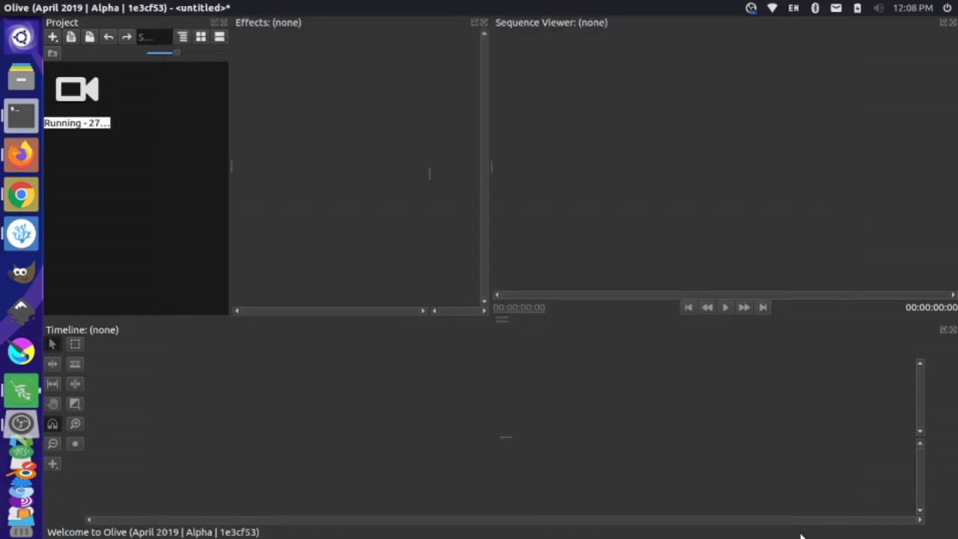
Put the Running clip on a new sequence and cut video and audio at 00:00:02:04.
left_click_drag(85, 104, 187, 398)
key("space")
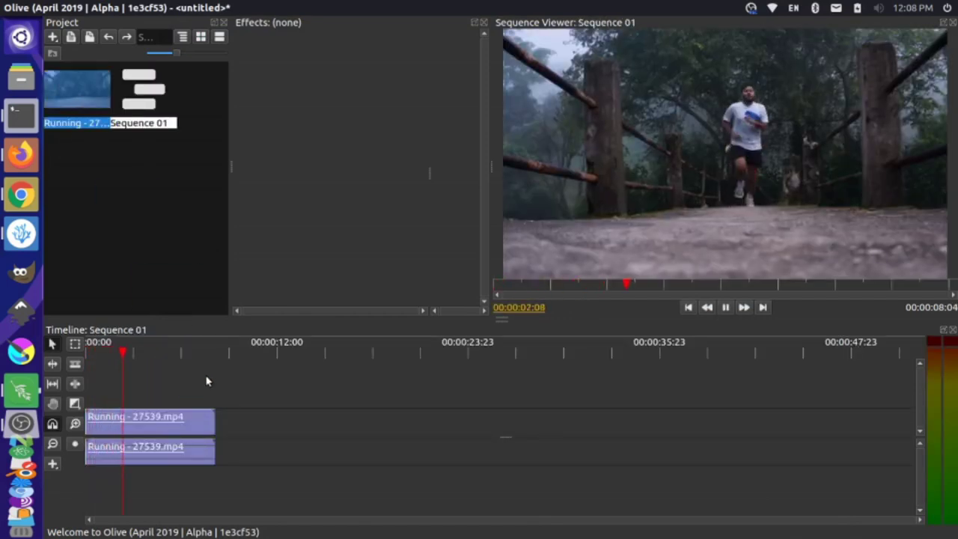
key("space")
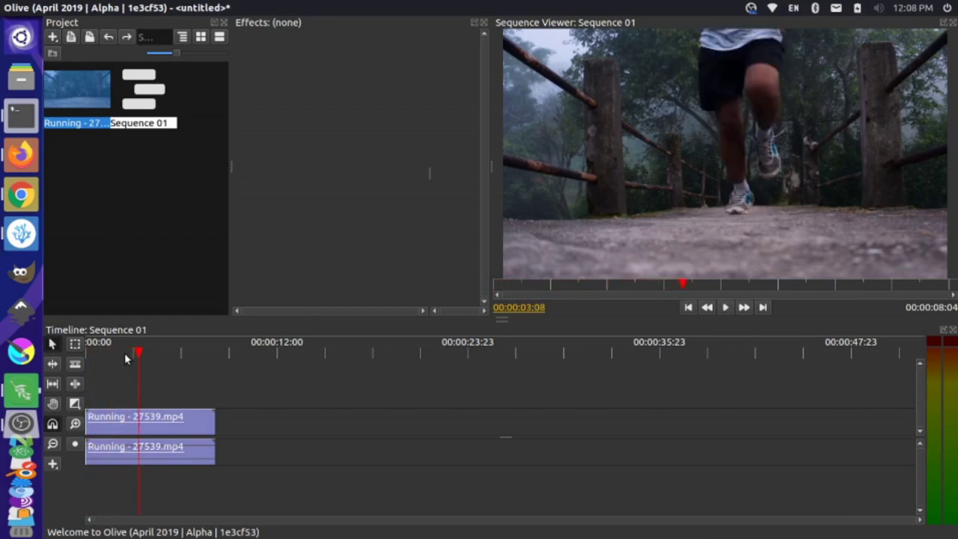
left_click_drag(125, 360, 120, 358)
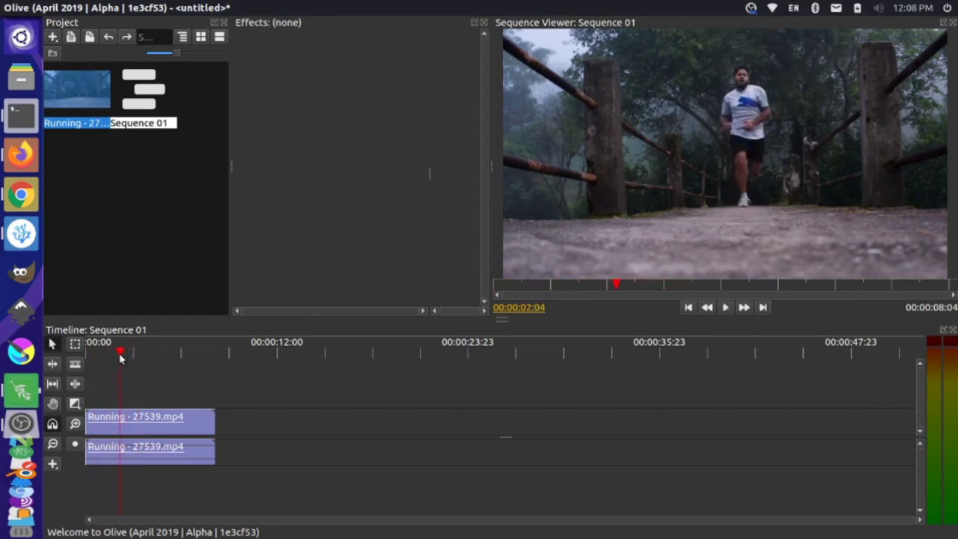
left_click(163, 430)
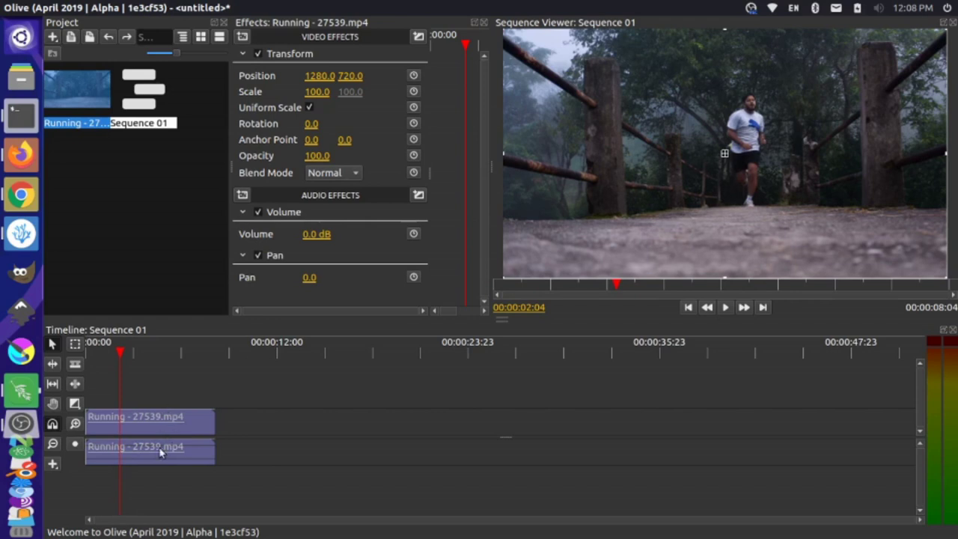
key("ctrl+k")
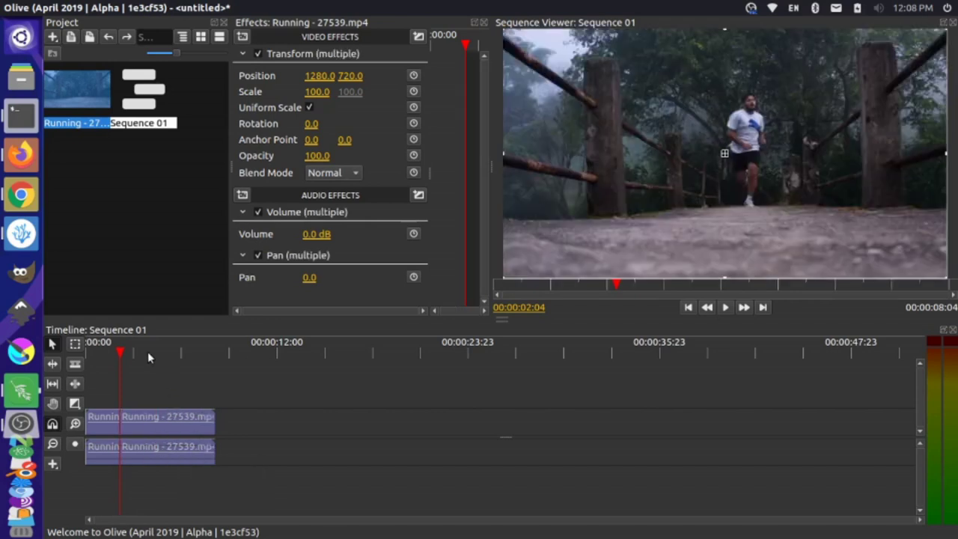
Make a second cut at 00:00:04:15 and play the sequence to review the three pieces.
left_click(158, 352)
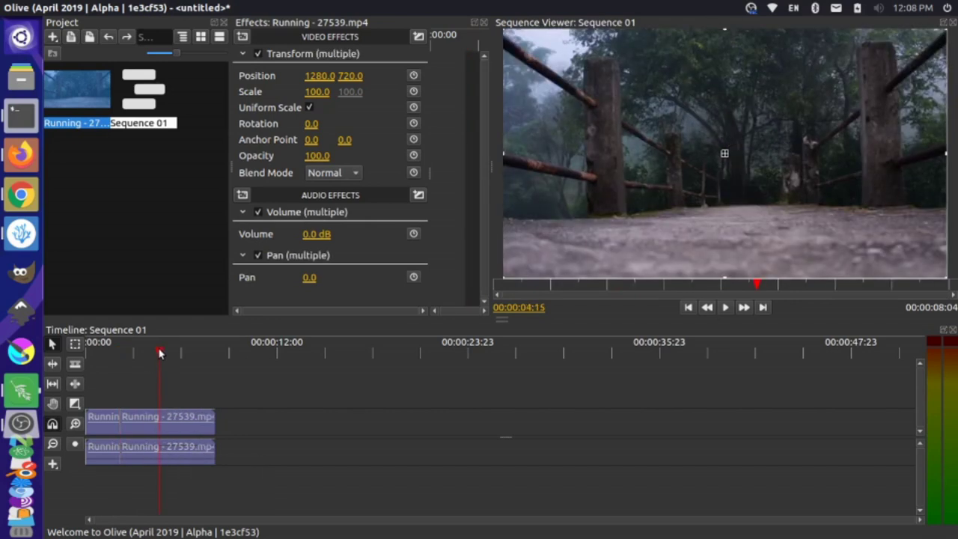
key("ctrl+k")
left_click(295, 446)
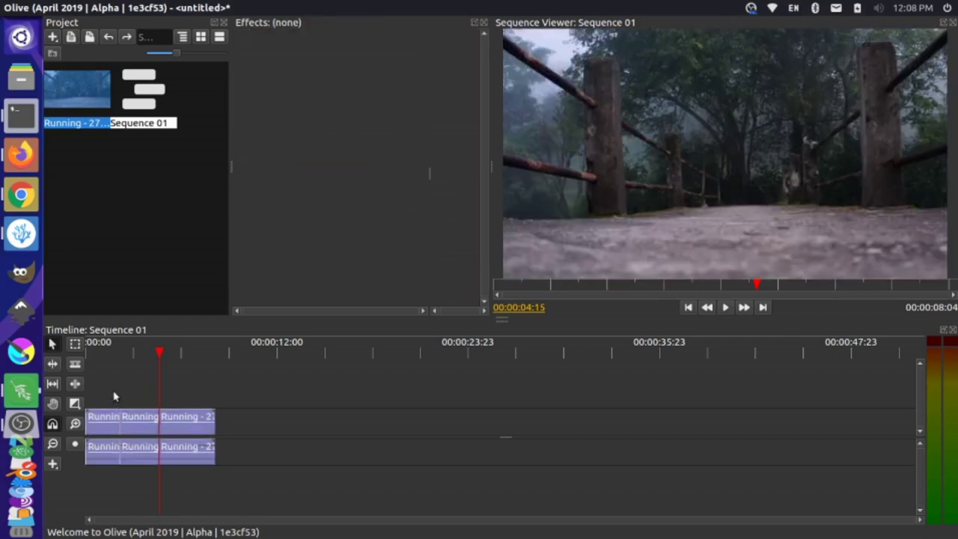
left_click(106, 351)
key("space")
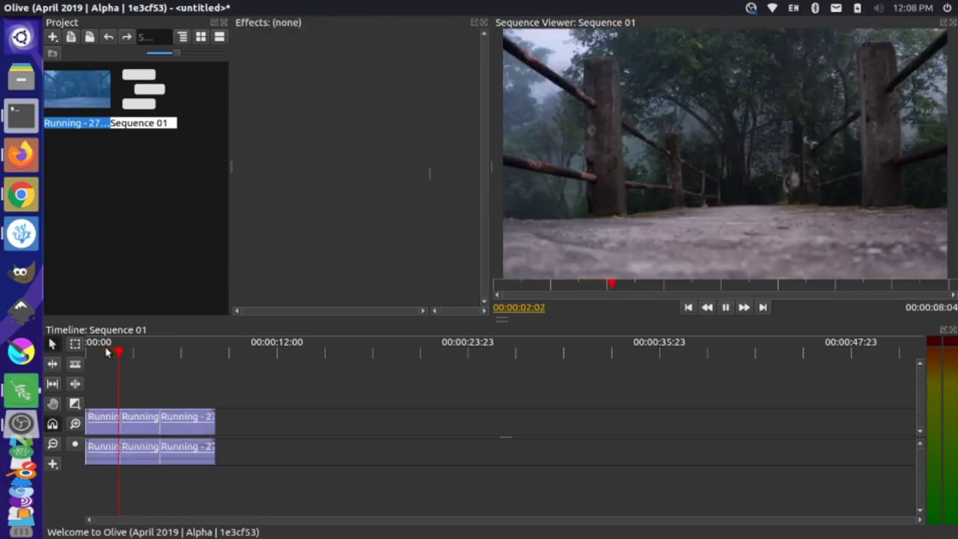
key("space")
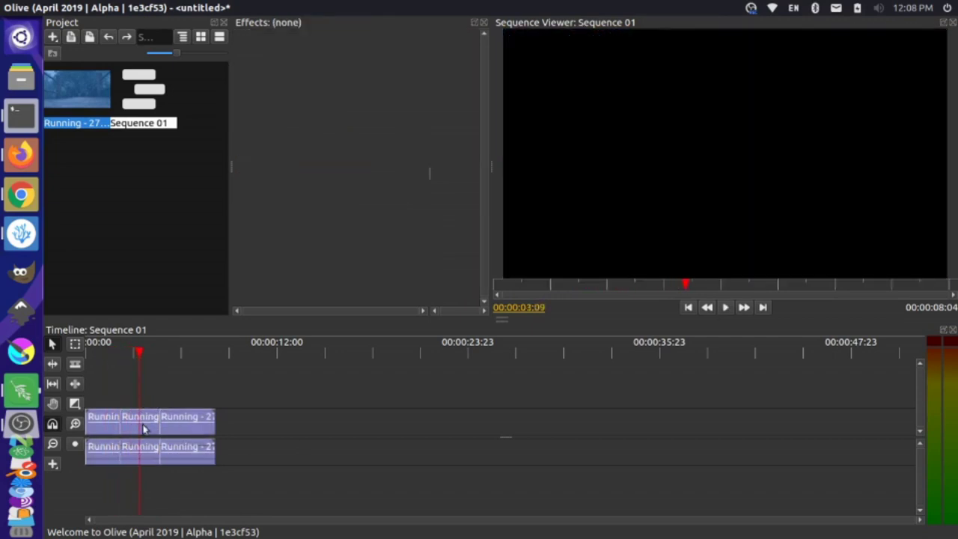
Raise the middle clip piece's Scale to 221 and play from the start to check the close-up.
left_click(143, 424)
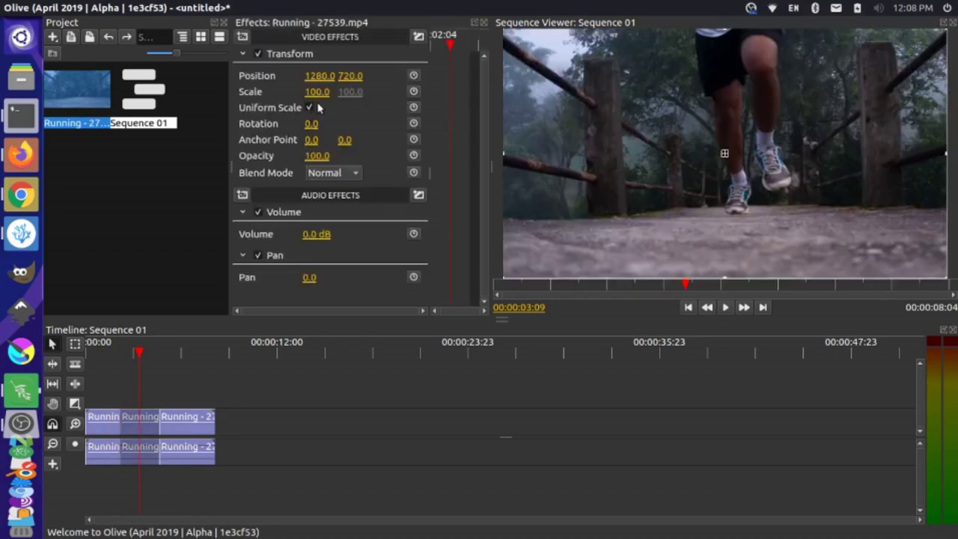
left_click_drag(317, 91, 407, 91)
left_click(121, 358)
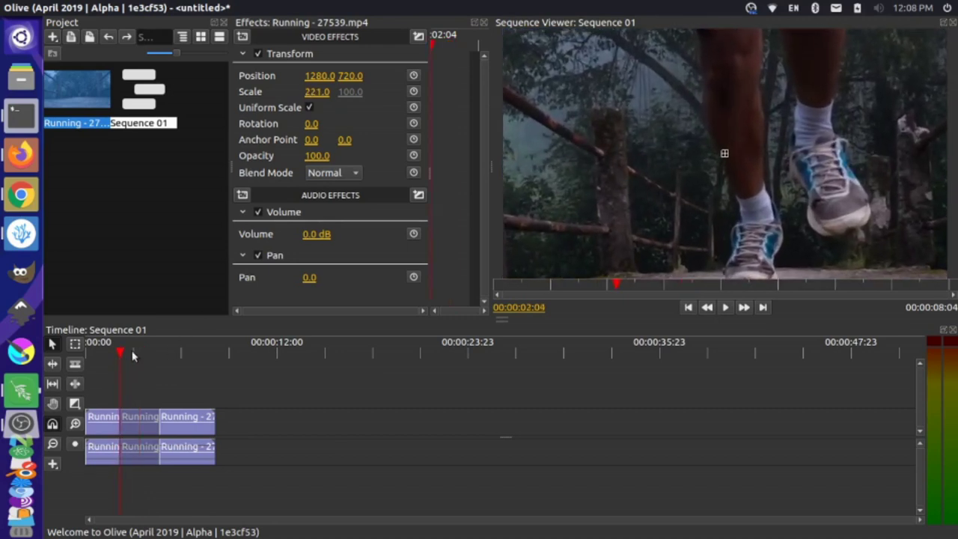
key("Home")
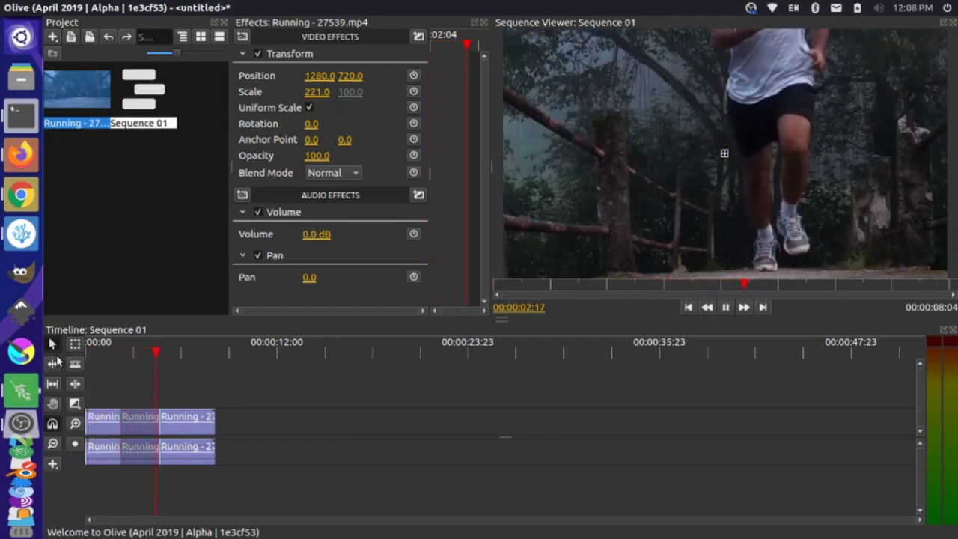
left_click(233, 397)
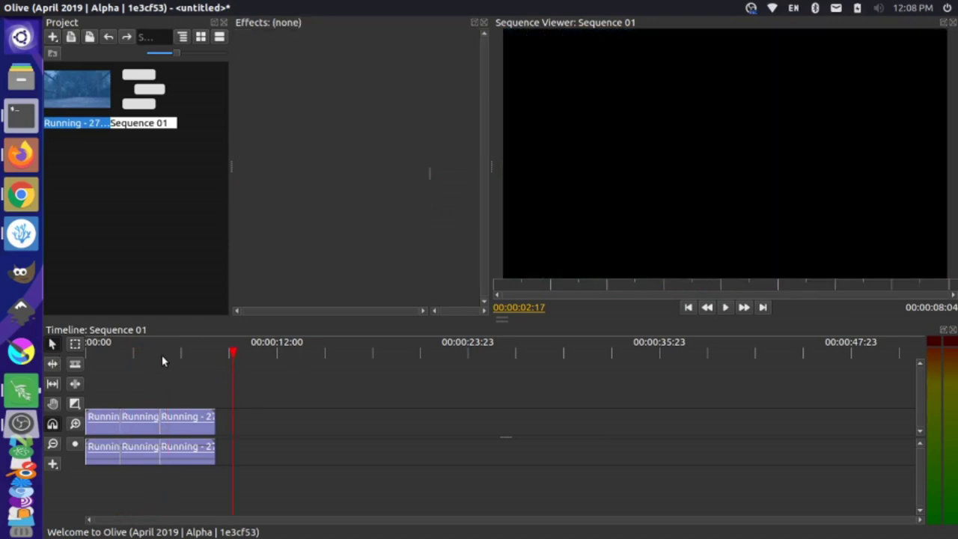
Return the playhead to the start and open the export settings for Sequence 01.
left_click_drag(162, 356, 87, 356)
left_click(64, 7)
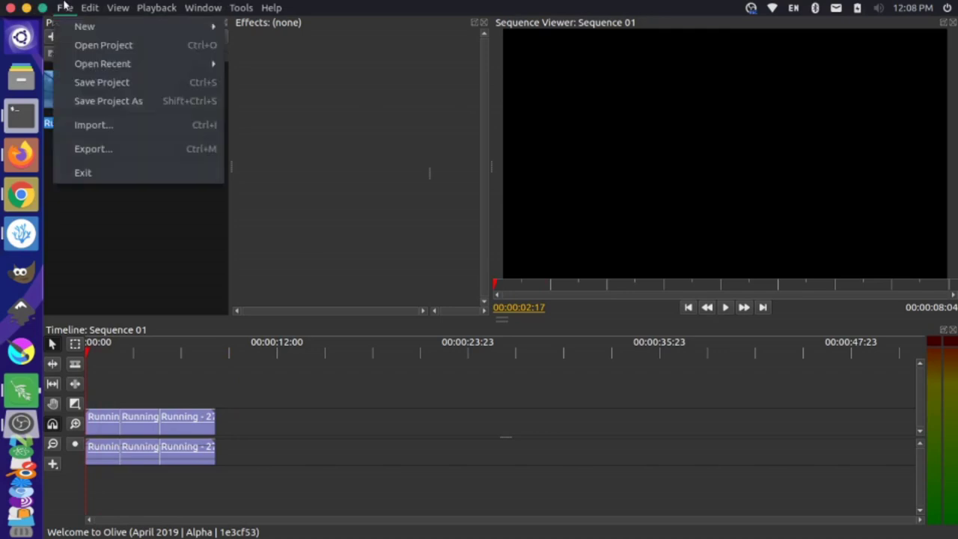
left_click(107, 148)
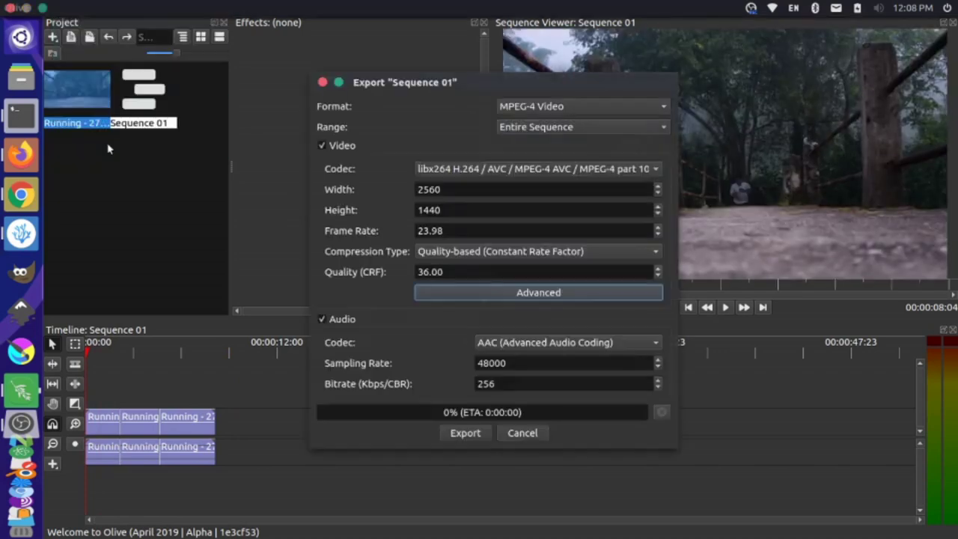
Change the MPEG-4 output size from 2560×1440 to width 1920 and height 1080.
double_click(444, 192)
type("1920")
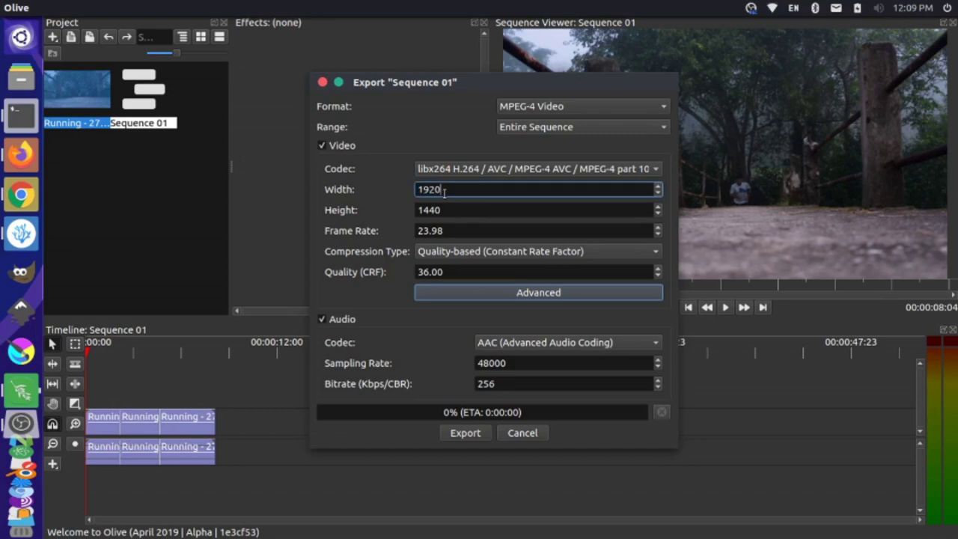
double_click(447, 211)
type("1")
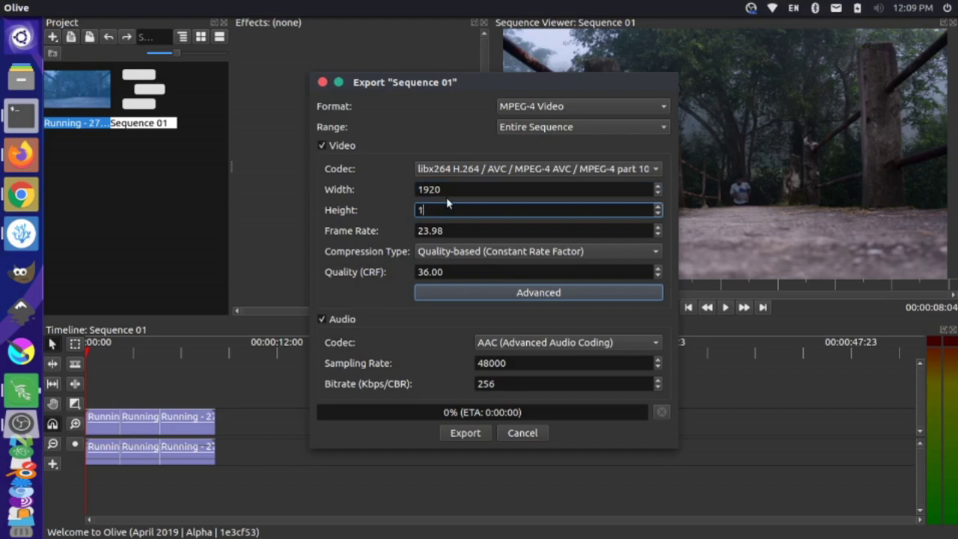
type("880")
left_click(469, 191)
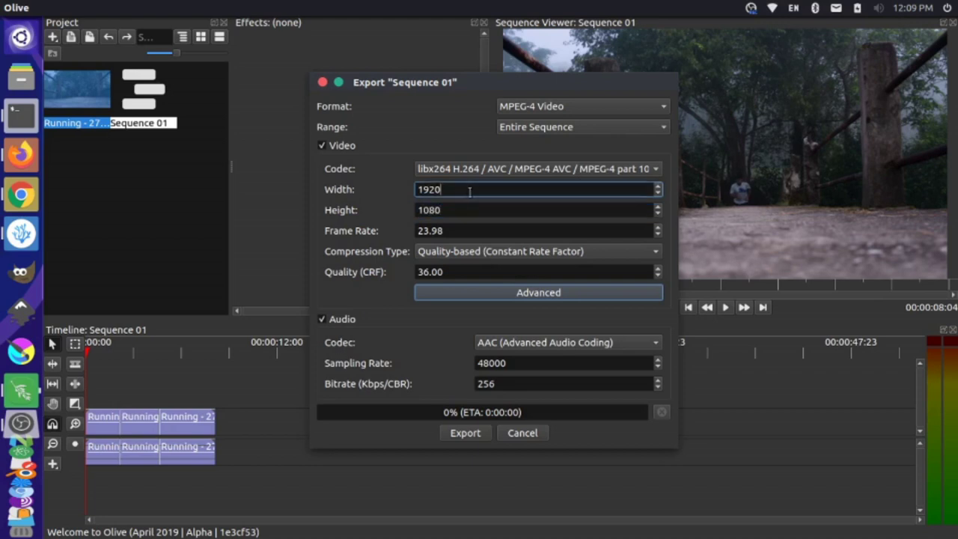
Replace the export's Quality (CRF) value of 1.00 with 16.
left_click(569, 271)
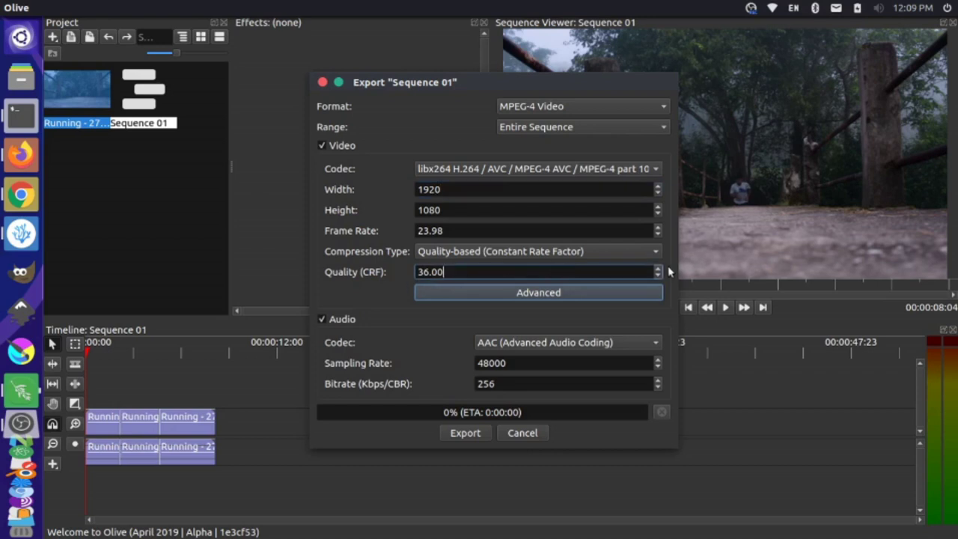
left_click(659, 269)
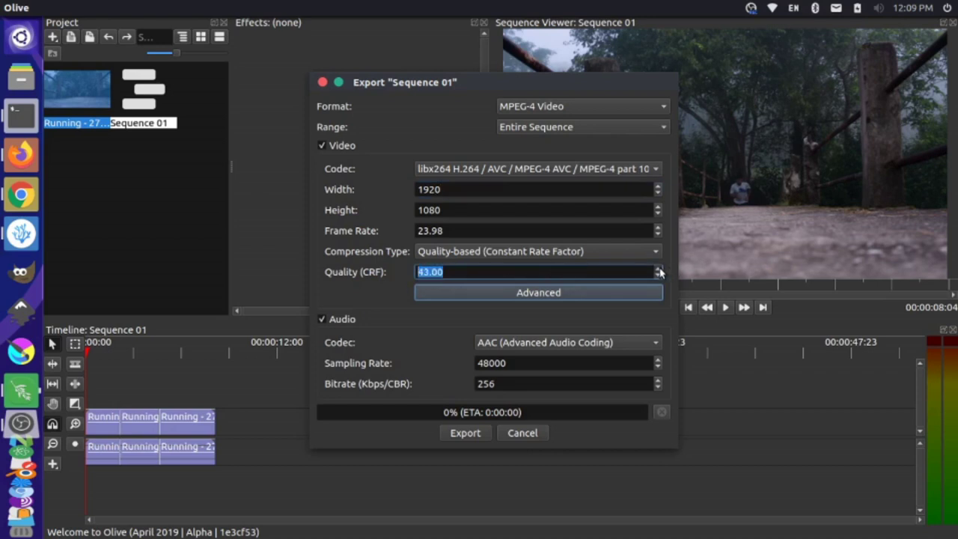
left_click(605, 276)
key("ctrl+a")
type("1")
key("Tab")
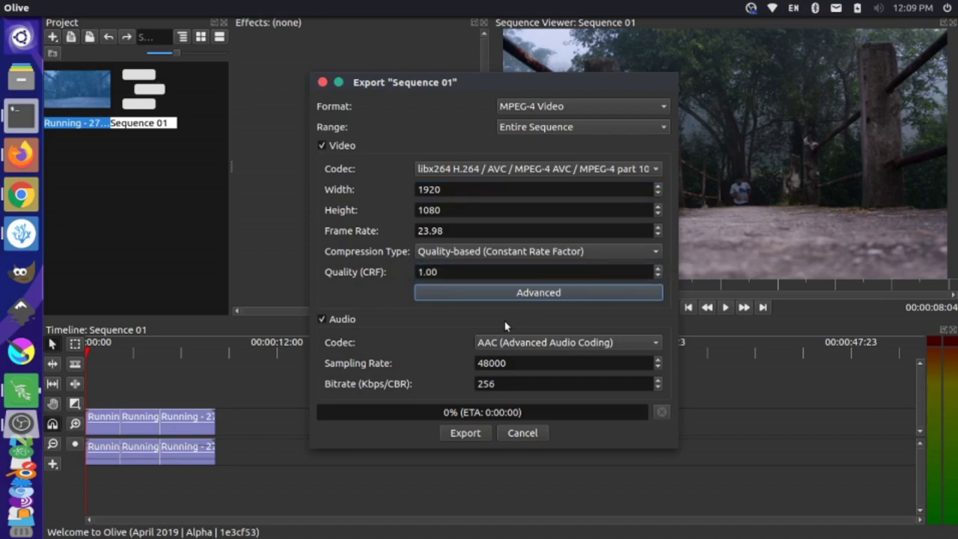
left_click(464, 272)
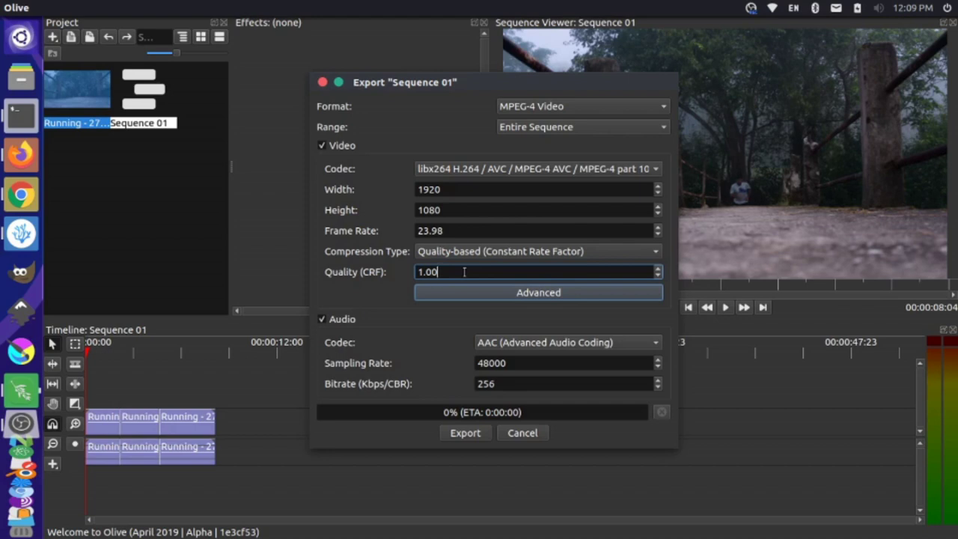
triple_click(464, 272)
type("16")
left_click(389, 282)
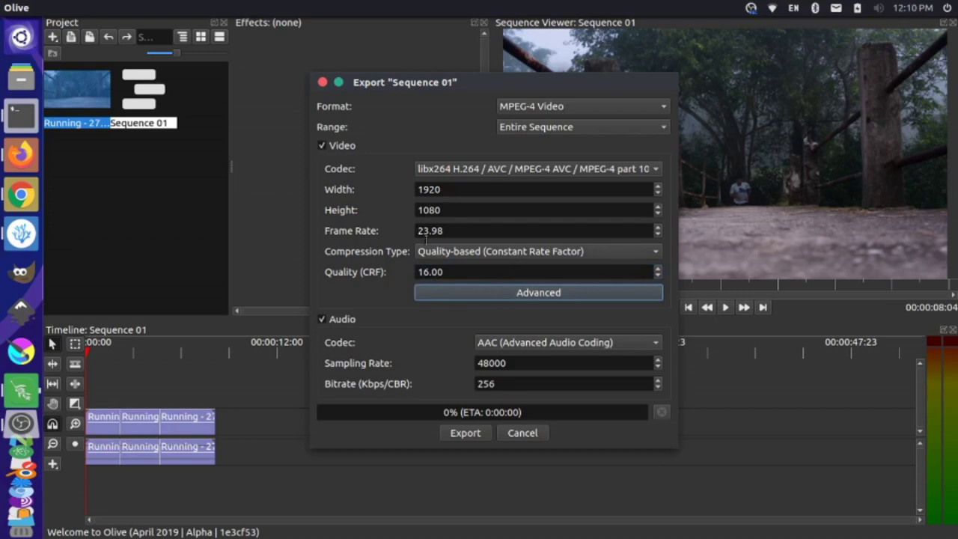
Export the sequence to Downloads as Running_exported.mp4 and let rendering begin.
left_click(464, 434)
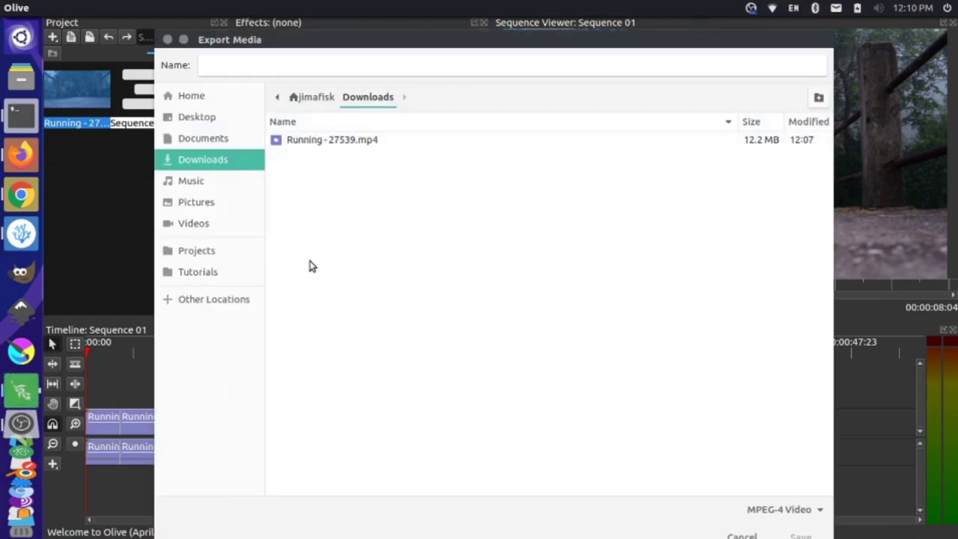
left_click(330, 141)
left_click(278, 66)
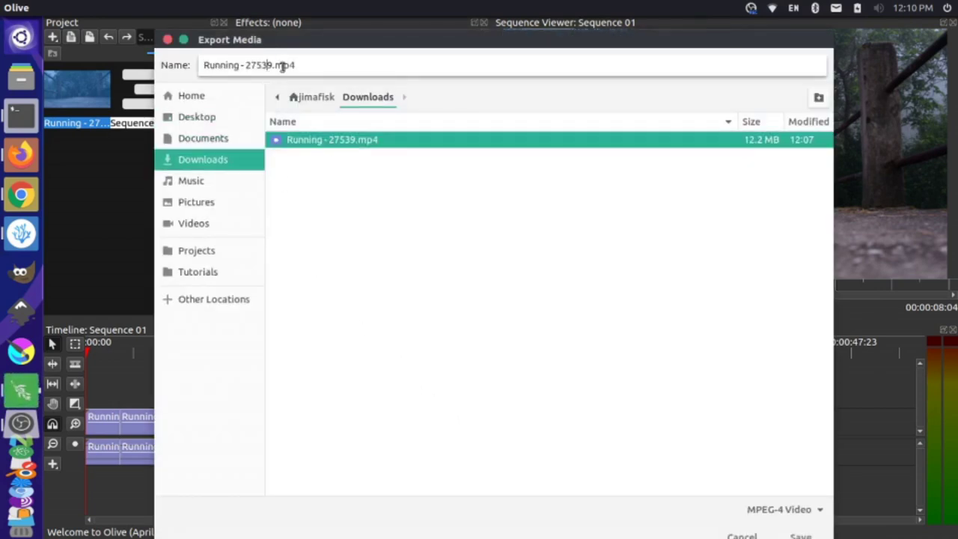
key("BackSpace")
key("BackSpace")
key("BackSpace")
key("BackSpace")
key("BackSpace")
key("BackSpace")
type("_")
type("export")
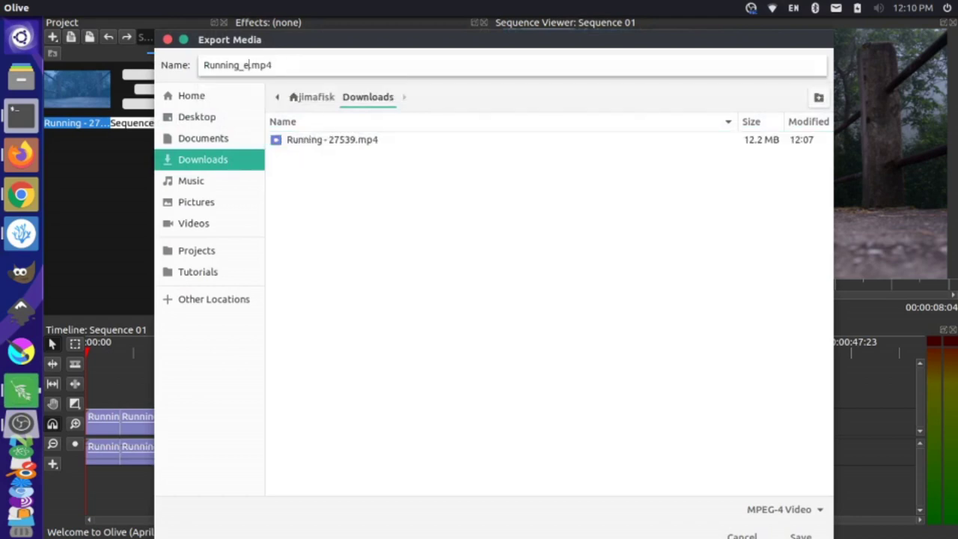
type("ed")
left_click(815, 535)
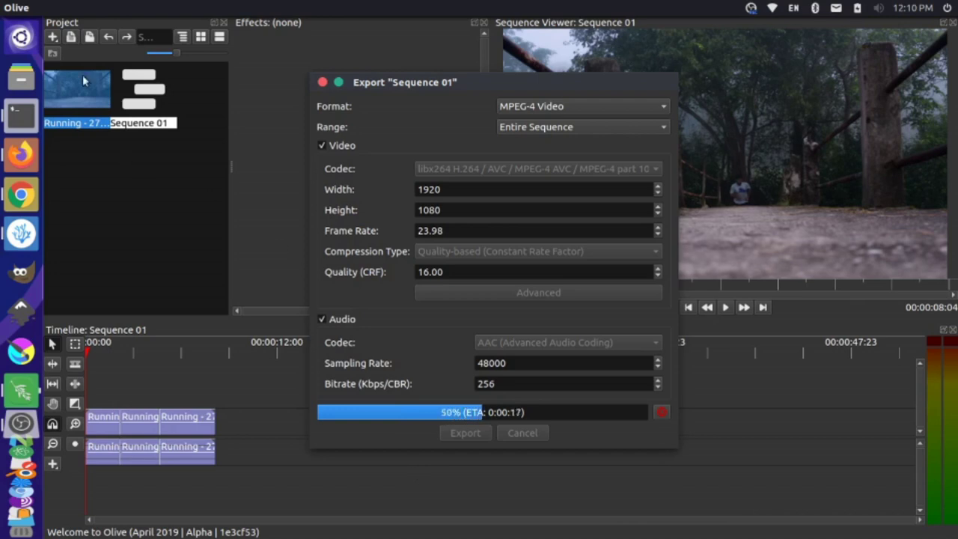
Check Olive's export progress, then select the finished 9.1 MB Running_exported.mp4 in Files' Downloads folder.
left_click(21, 74)
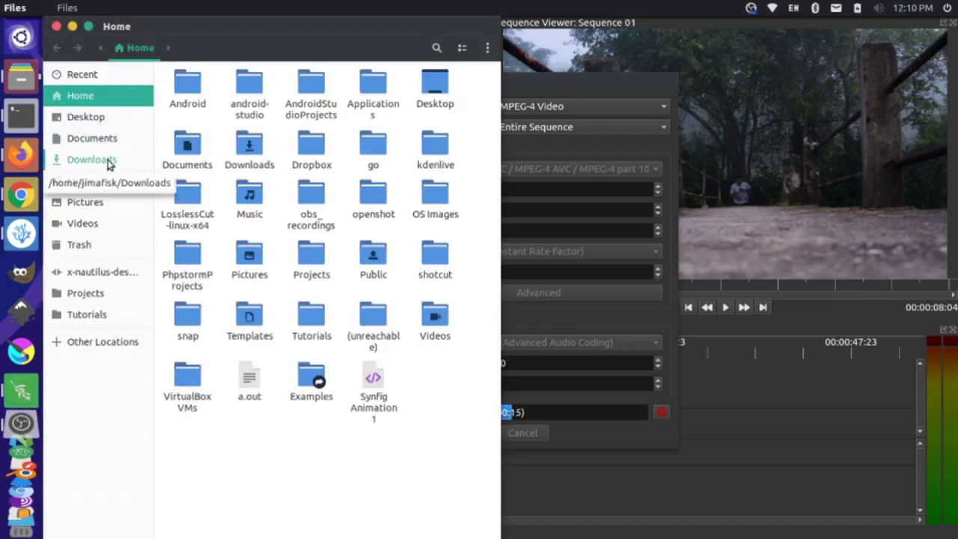
left_click(108, 162)
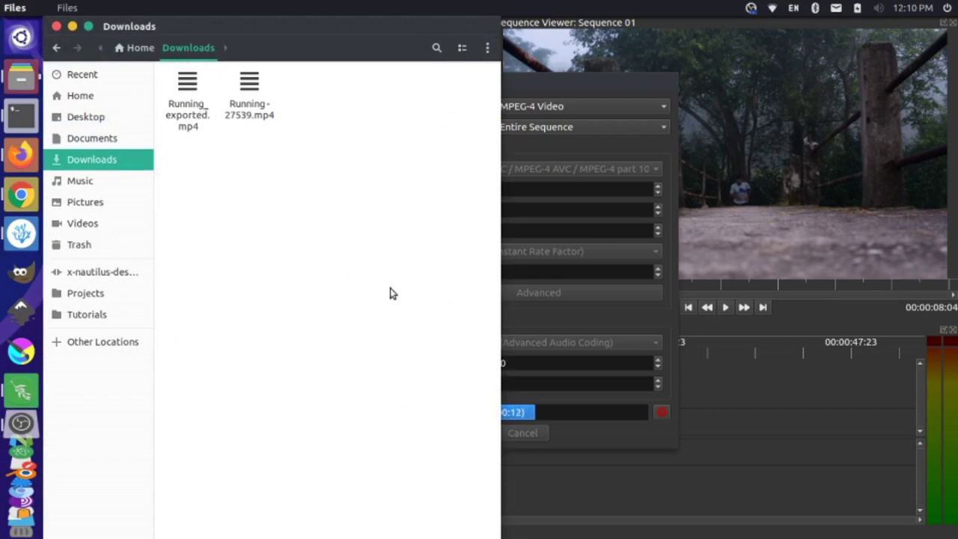
key("alt+Tab")
key("alt+Tab")
key("alt+shift+Tab")
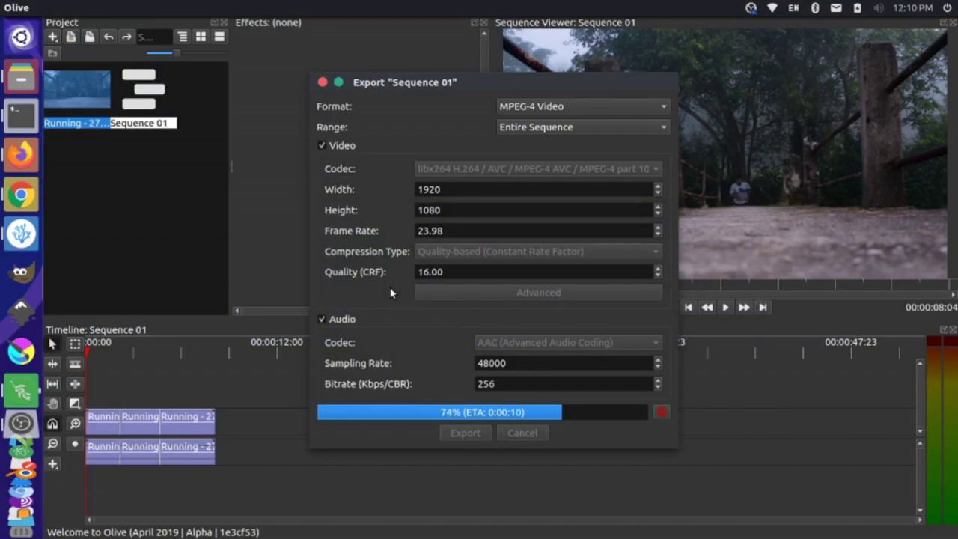
key("alt+Tab")
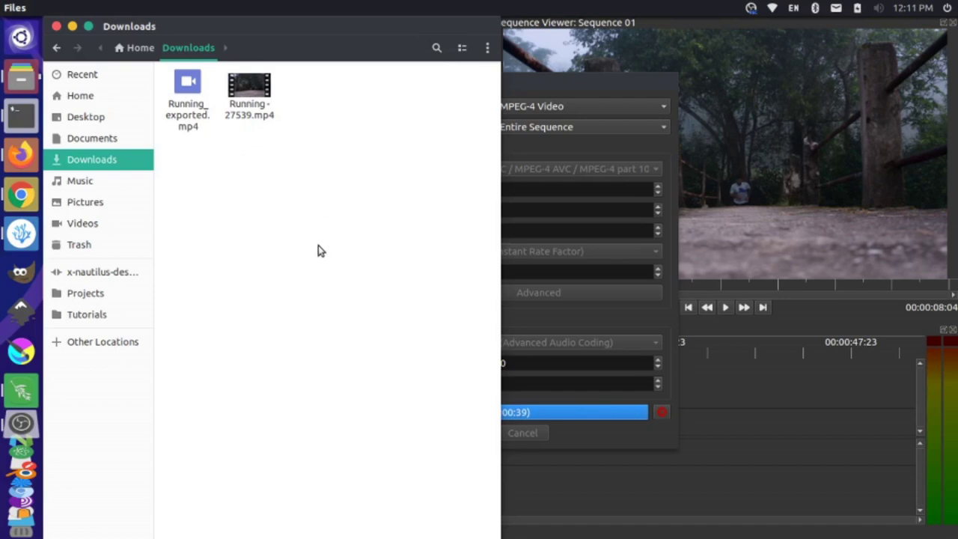
left_click(184, 93)
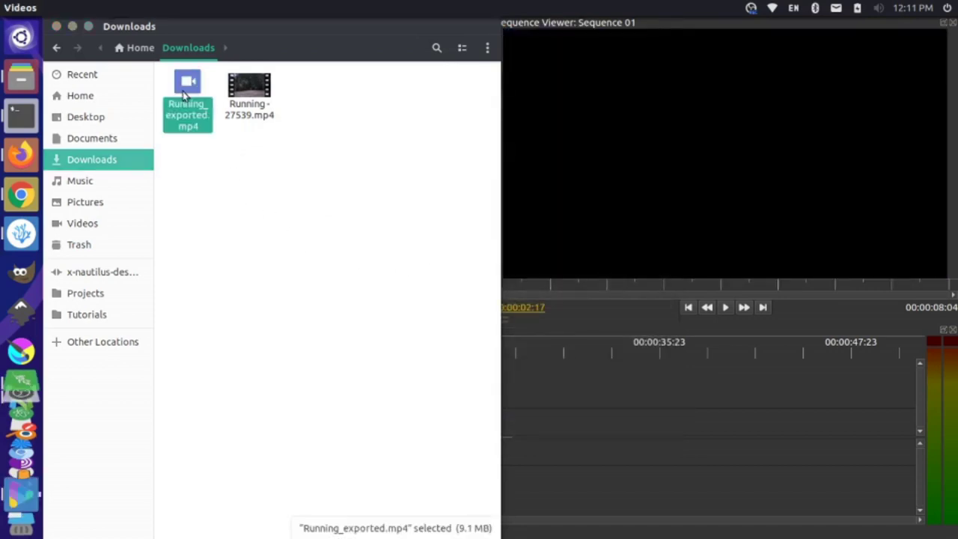
double_click(184, 92)
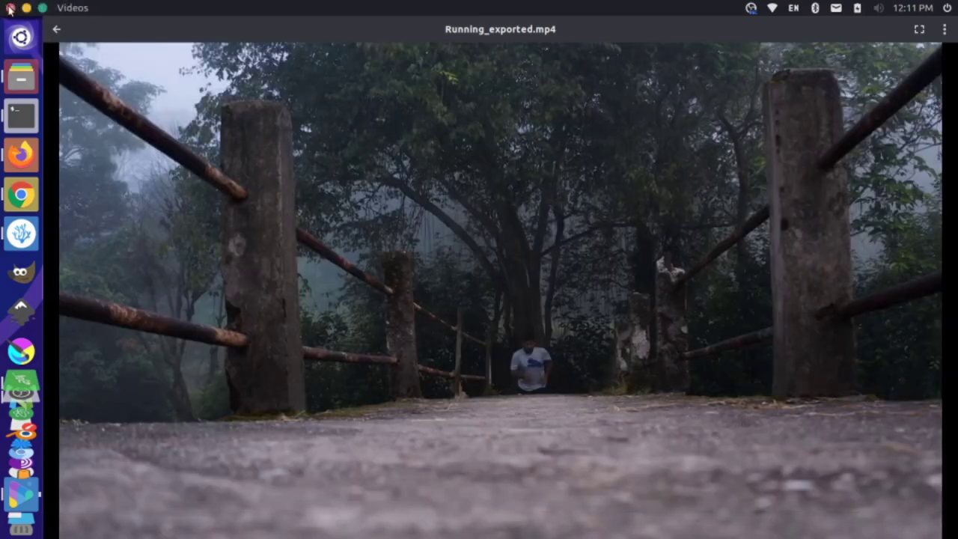
left_click(10, 8)
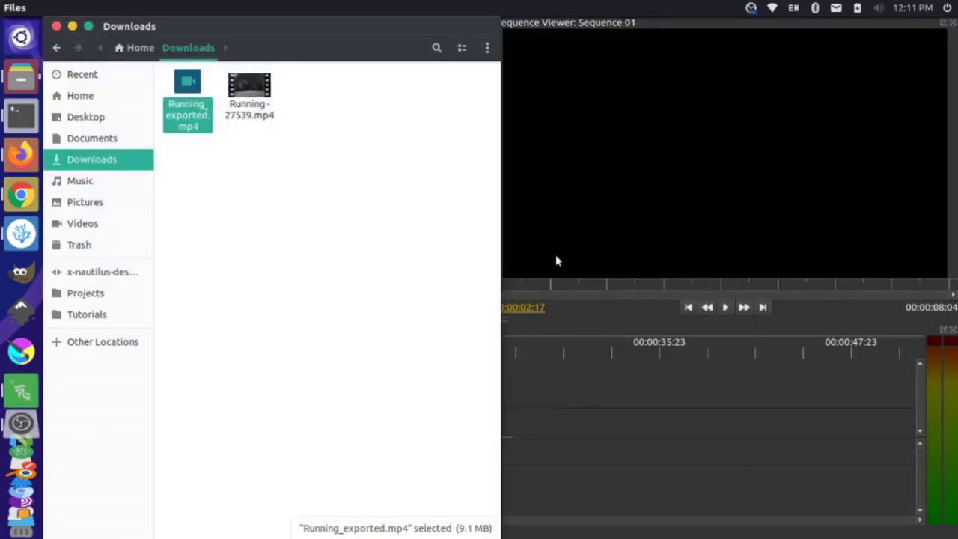
Bring Olive forward and reopen the export settings for Sequence 01.
left_click(619, 436)
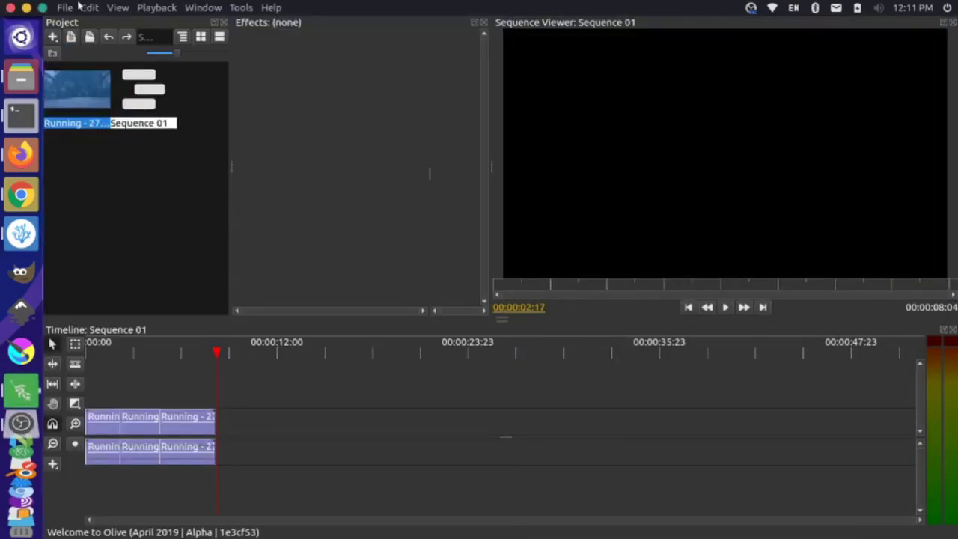
left_click(64, 8)
left_click(92, 149)
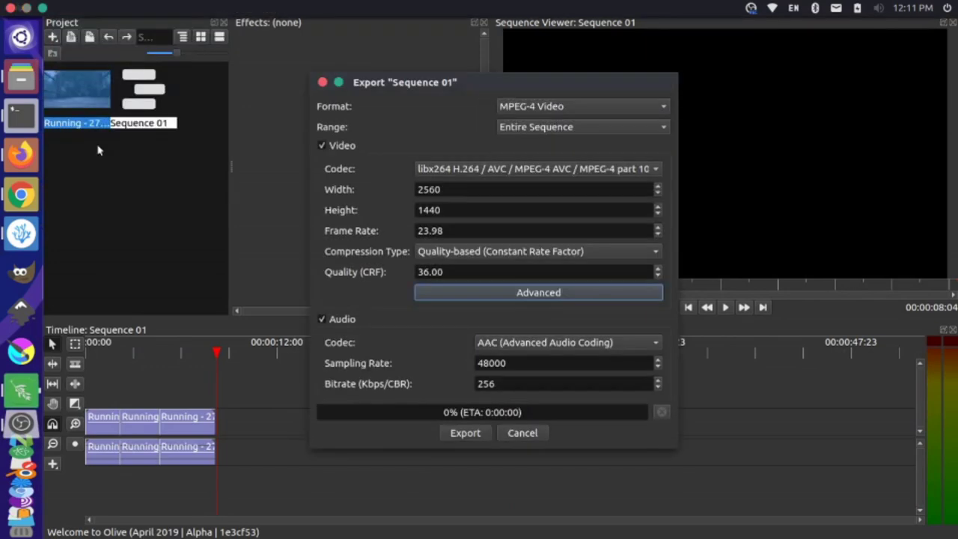
Set the output size to 1920×1080 and the Quality (CRF) to 50.
double_click(450, 190)
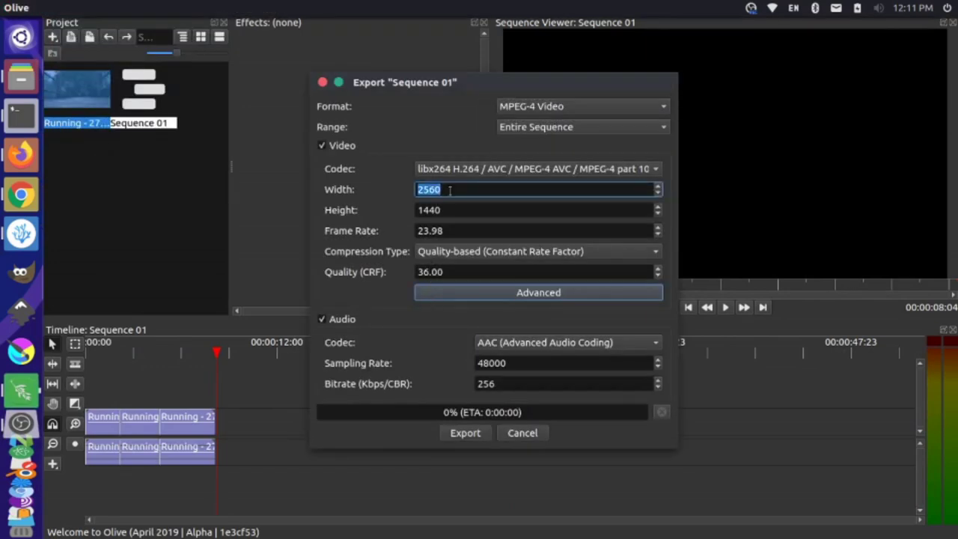
type("1080")
key("Tab")
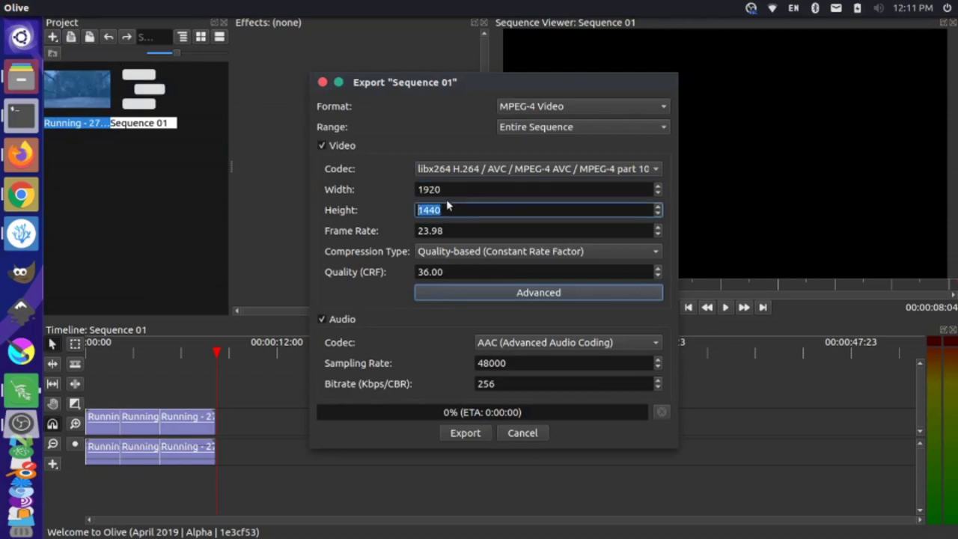
type("1080")
left_click(450, 272)
triple_click(450, 272)
type("50")
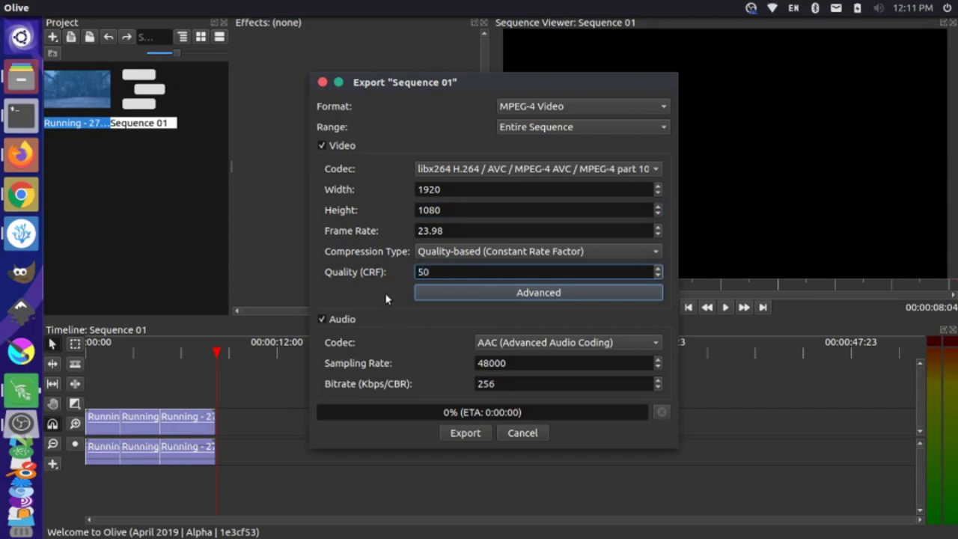
Export the CRF 50 version as Running_exported_bad_q.mp4 in Downloads, then switch to Files.
left_click(462, 435)
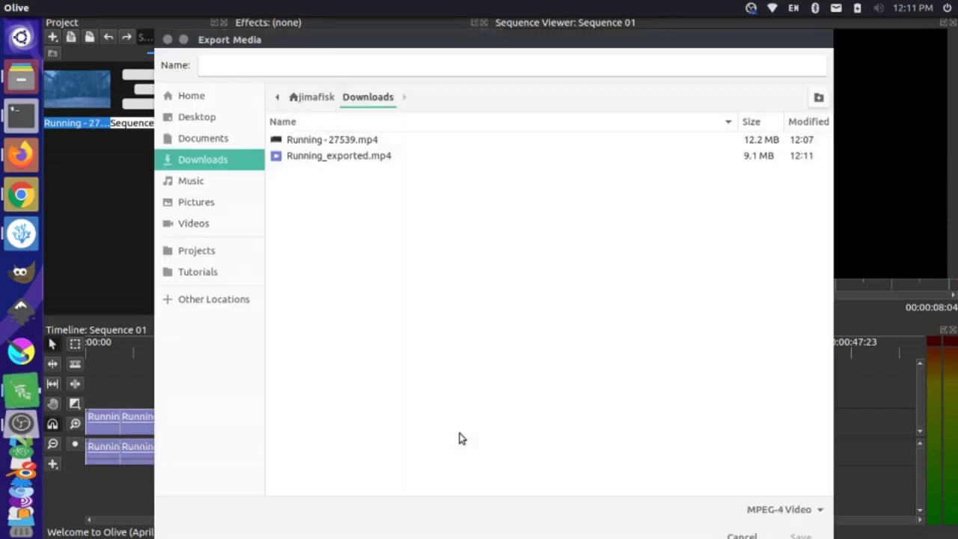
left_click(338, 157)
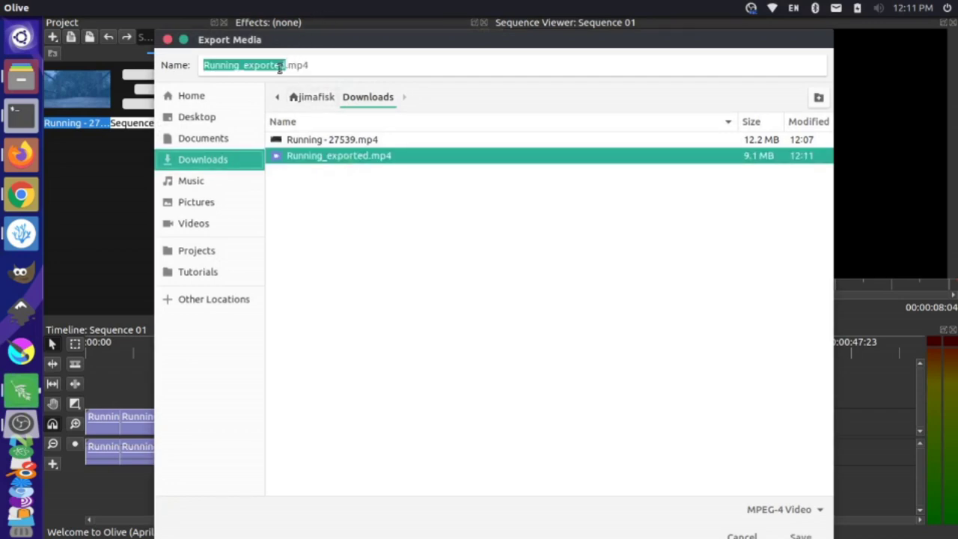
left_click(286, 65)
type("_ba")
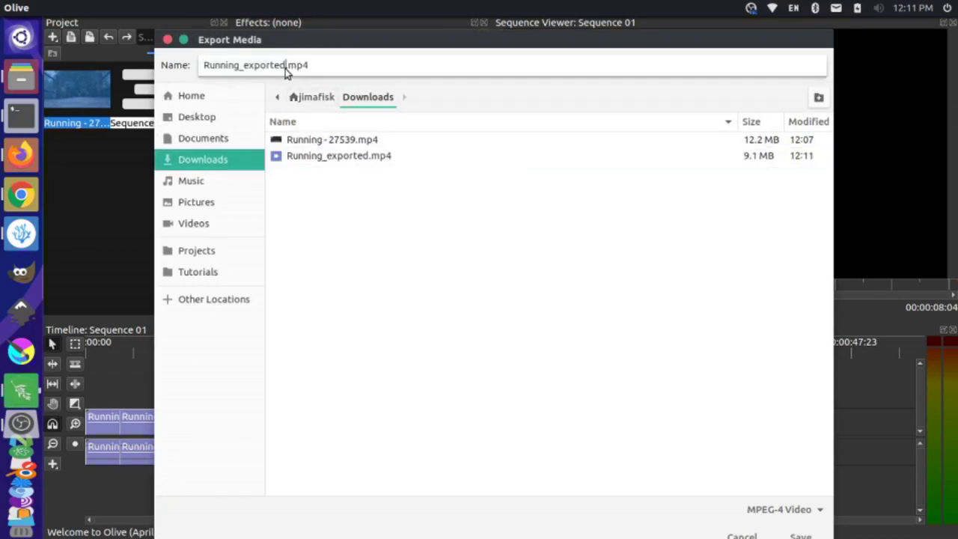
type("d_q")
left_click(801, 536)
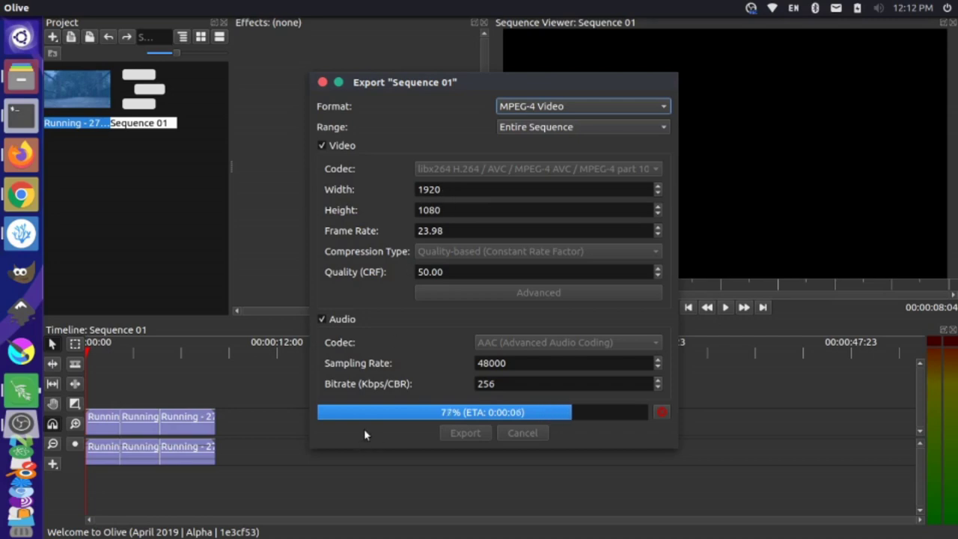
key("alt+Tab")
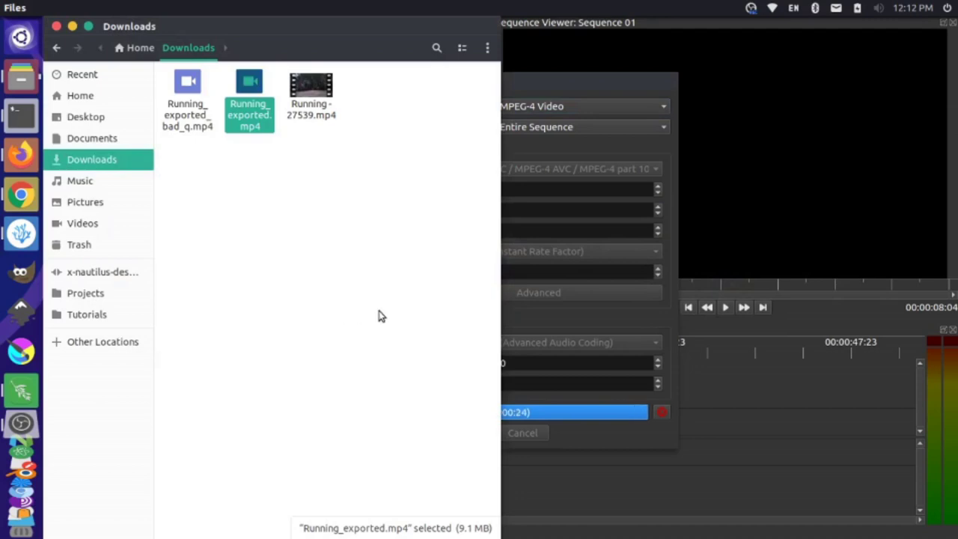
double_click(188, 96)
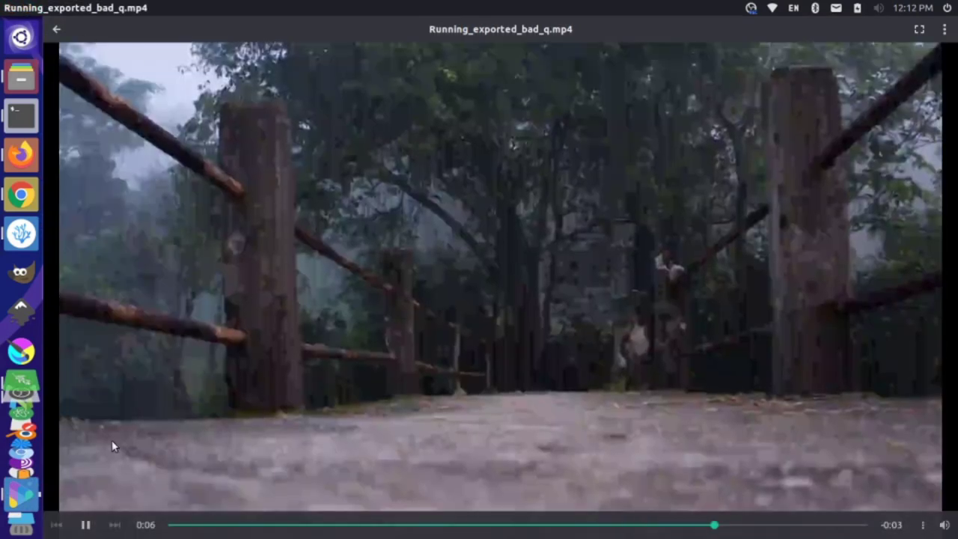
left_click(84, 525)
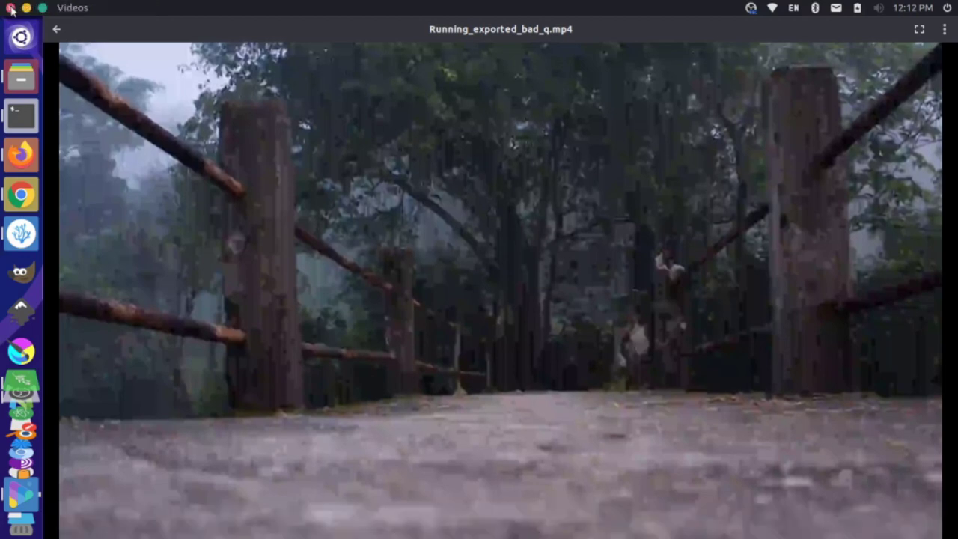
left_click(10, 8)
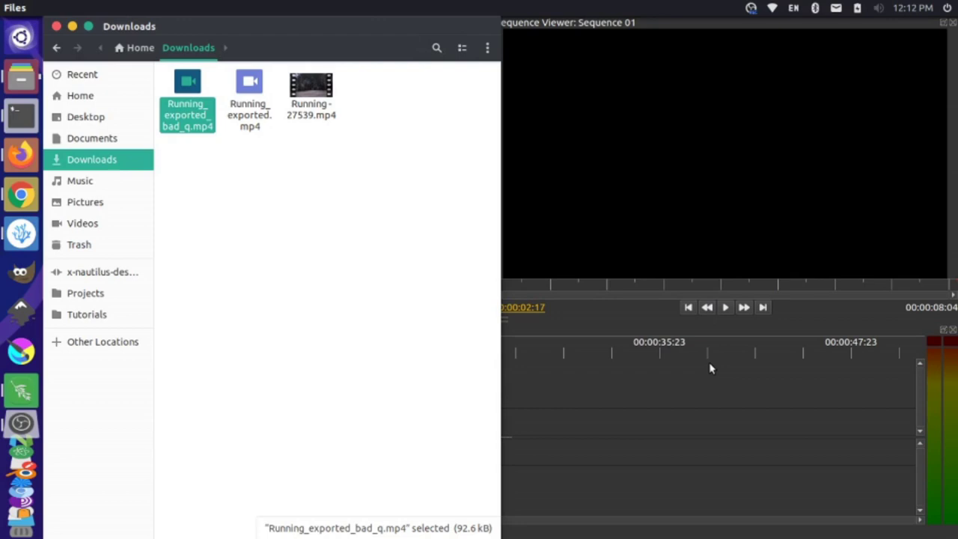
Switch from Files back to Olive, showing Sequence 01's three-part Running clip on the timeline.
key("alt+Tab")
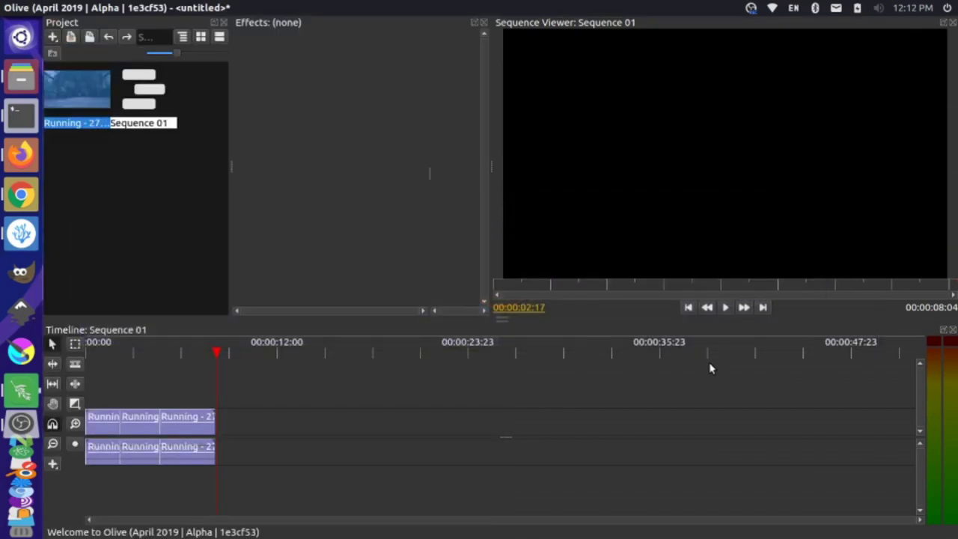